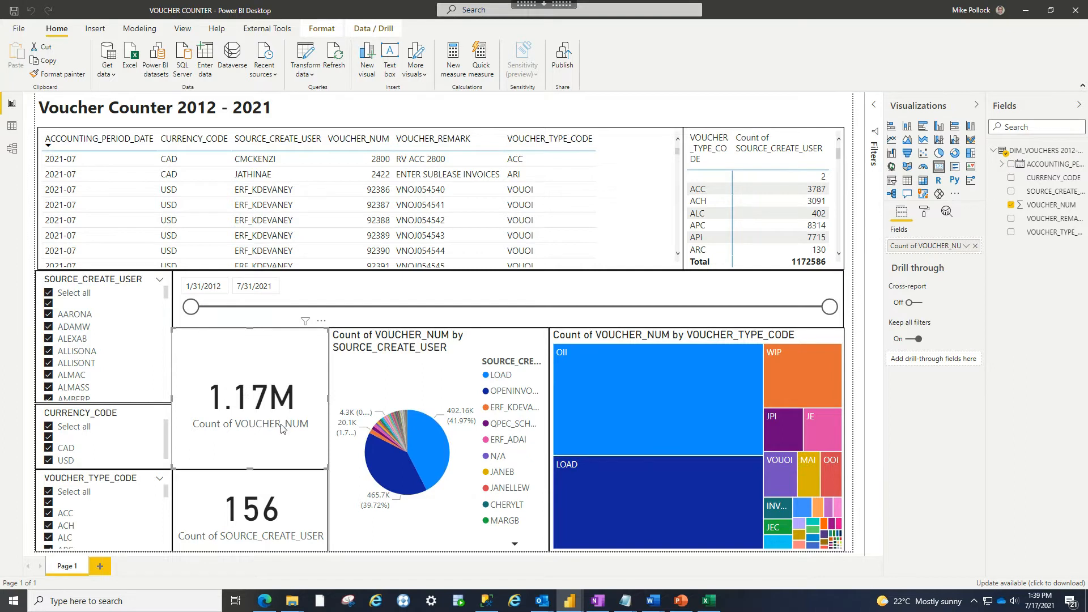
- Limit the SOURCE_CREATE_USER slicer to one creating user (1822 vouchers), then switch to PBI TUTORIAL
left_click(48, 293)
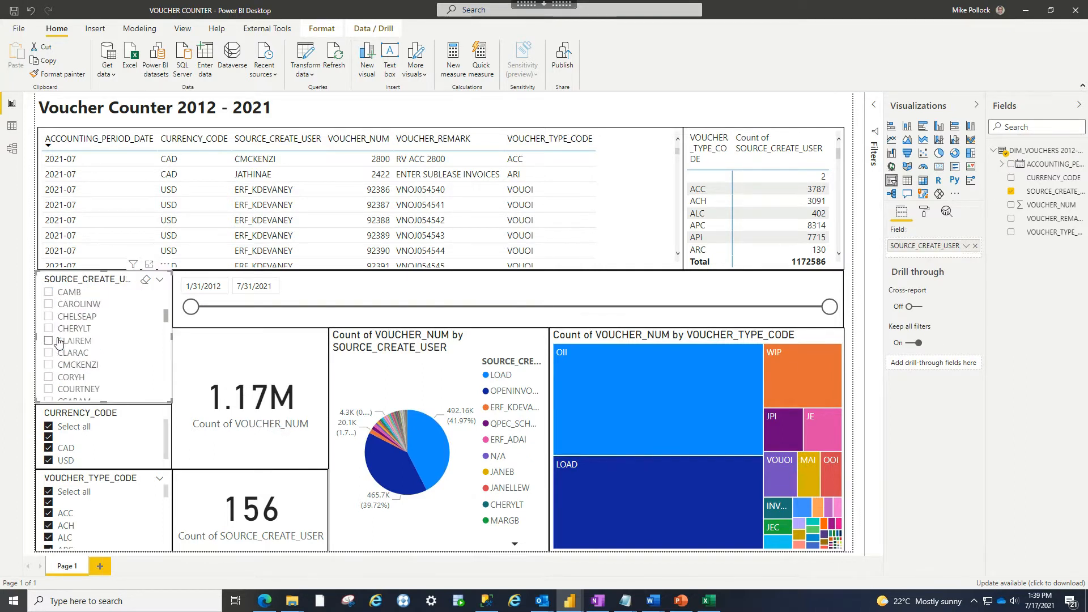
scroll(48, 368, "down", 10)
scroll(48, 370, "down", 10)
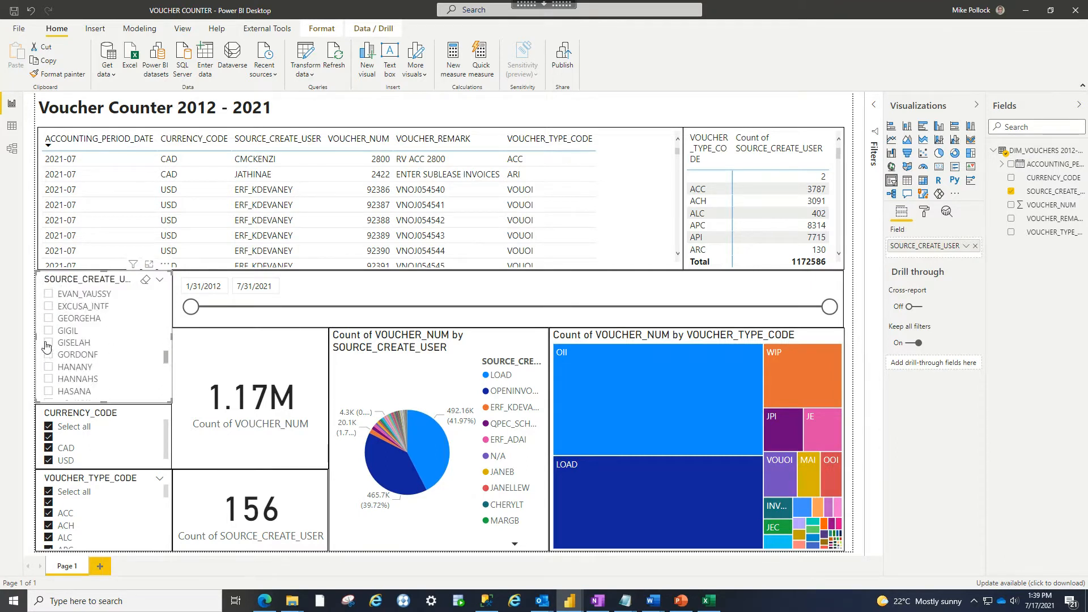
left_click(48, 383)
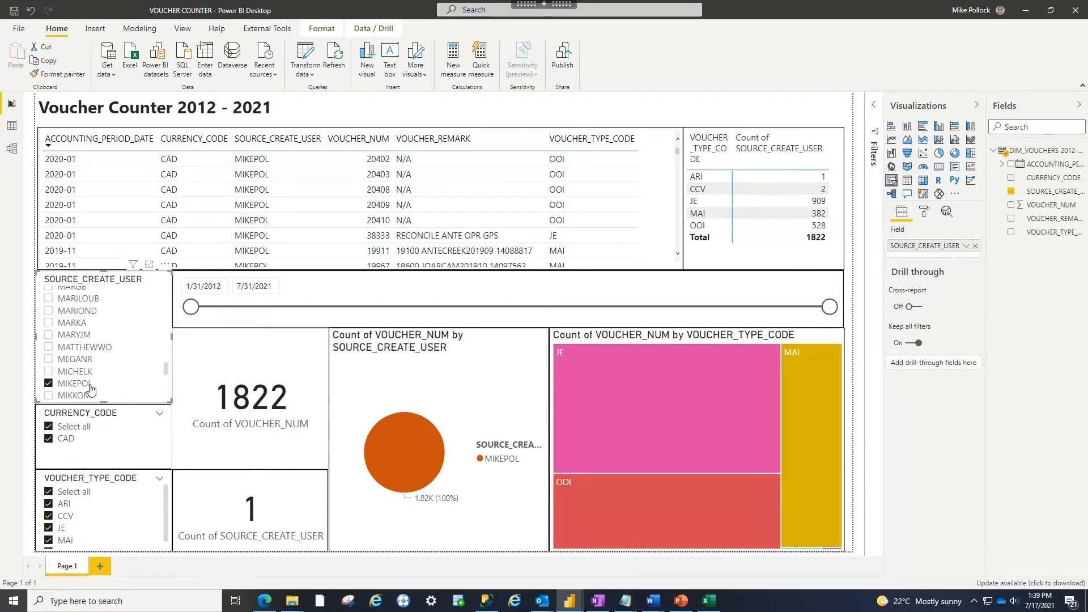
left_click(48, 372)
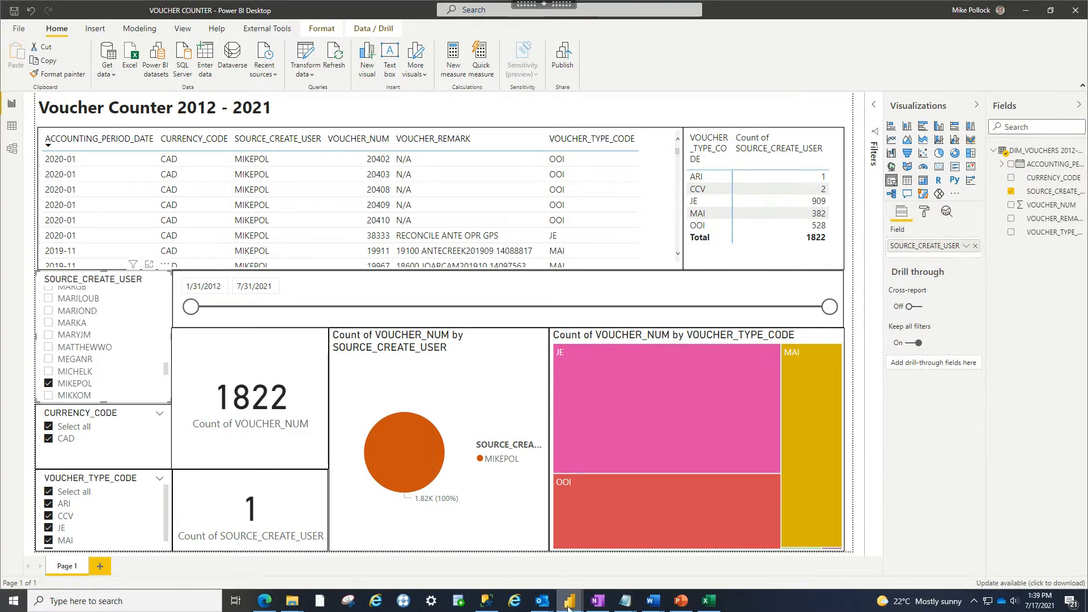
mouse_move(569, 601)
left_click(590, 538)
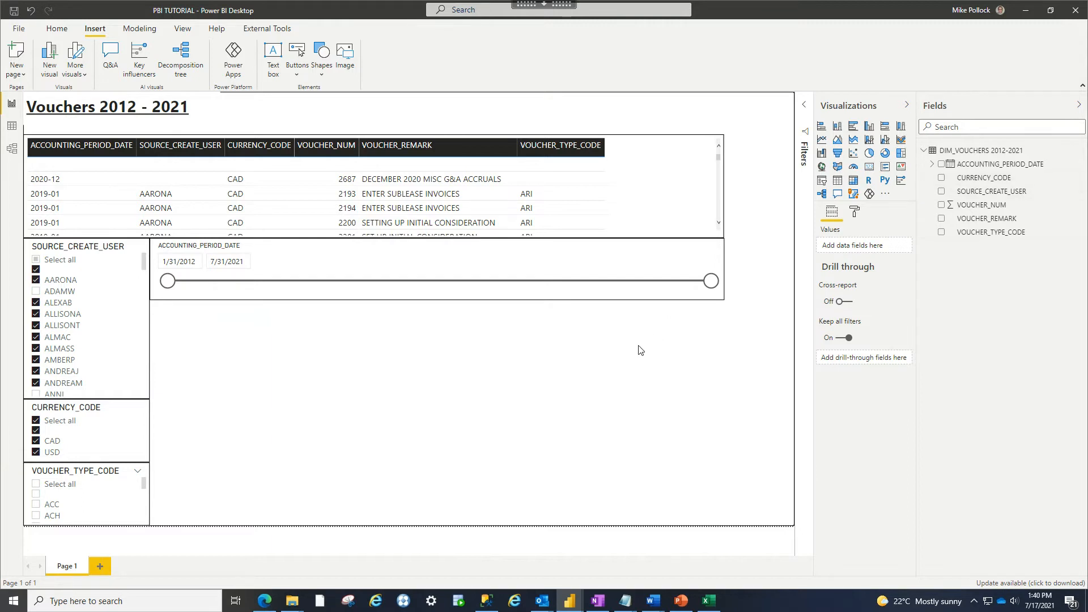
- Add a narrowed card visual showing VOUCHER_NUM, which displays the 53bn sum
left_click(870, 168)
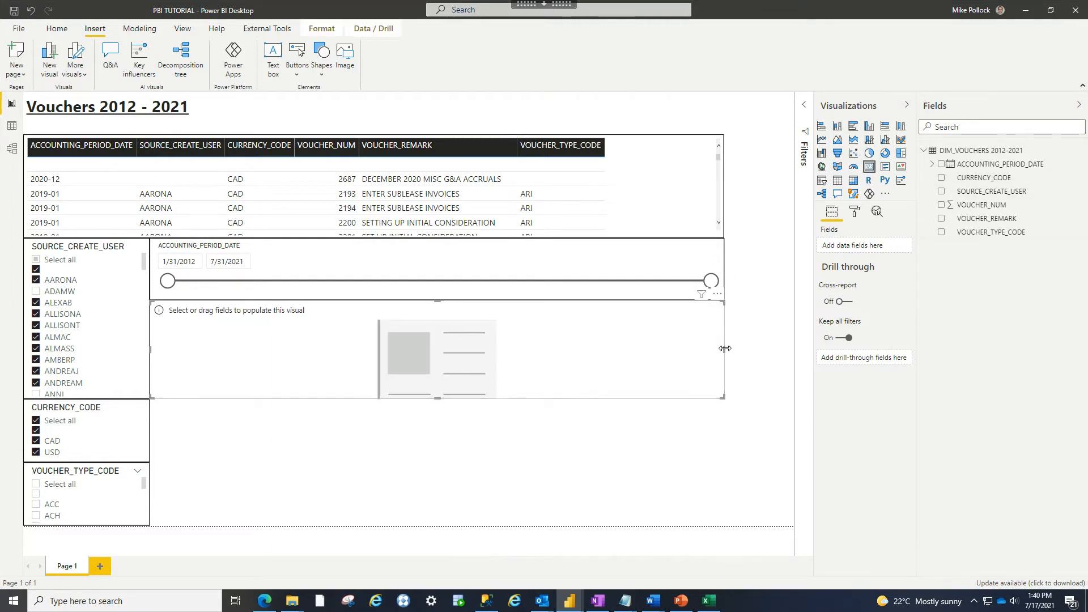
left_click_drag(722, 350, 610, 354)
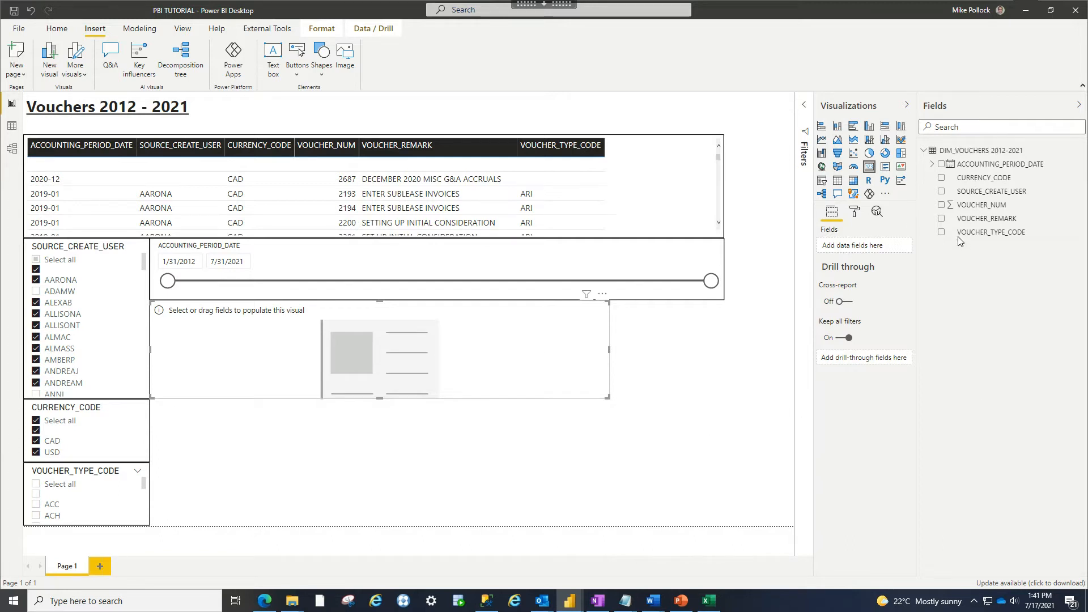
left_click(942, 206)
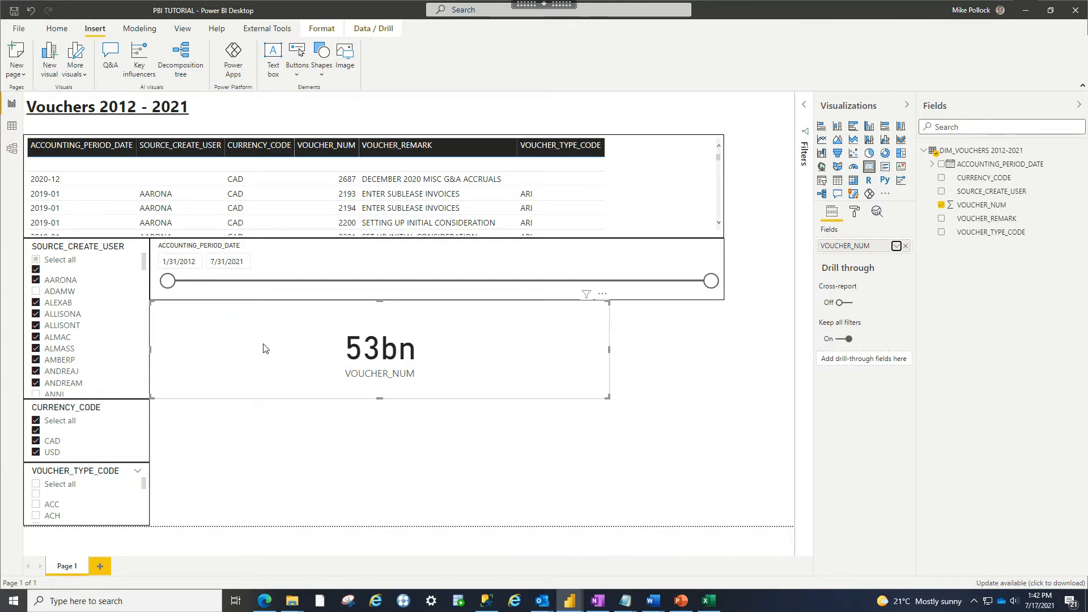
- Change the VOUCHER_NUM aggregation to Count (1.17M) and shrink the card to a small tile
left_click(896, 247)
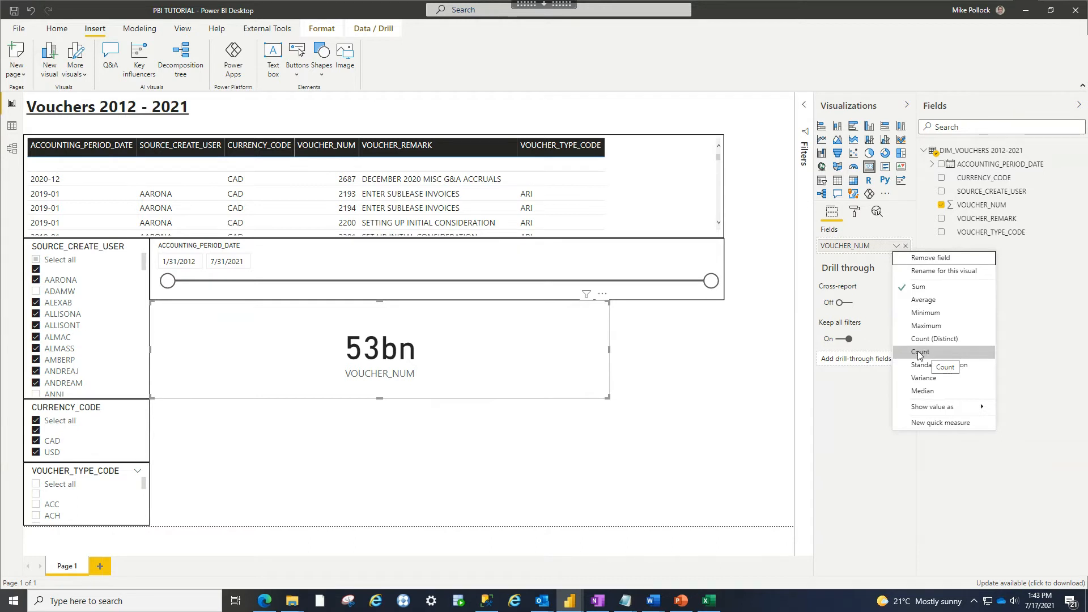
left_click(920, 353)
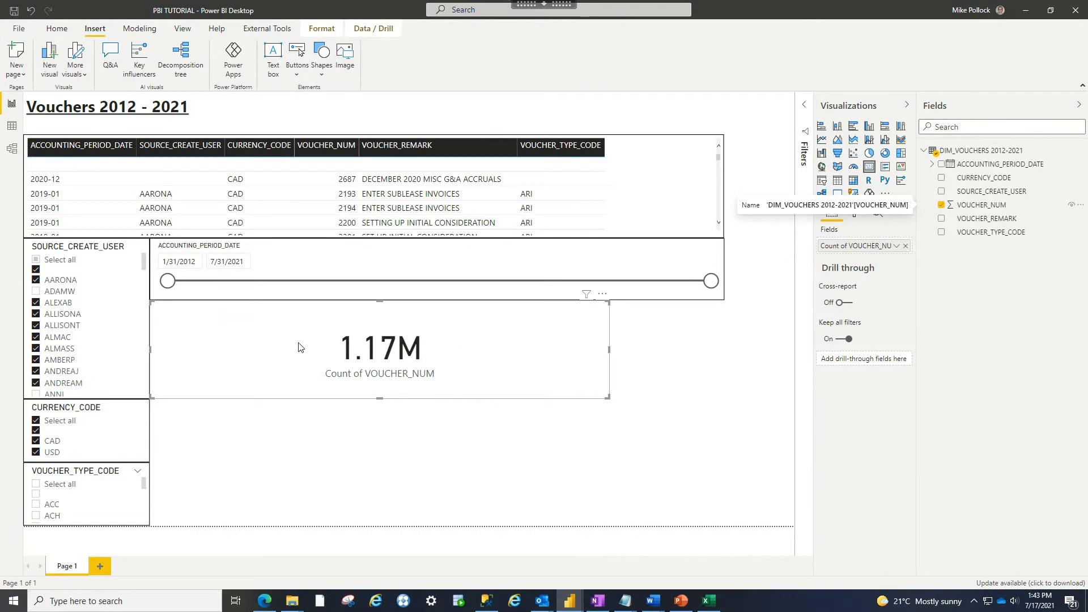
left_click_drag(609, 350, 309, 358)
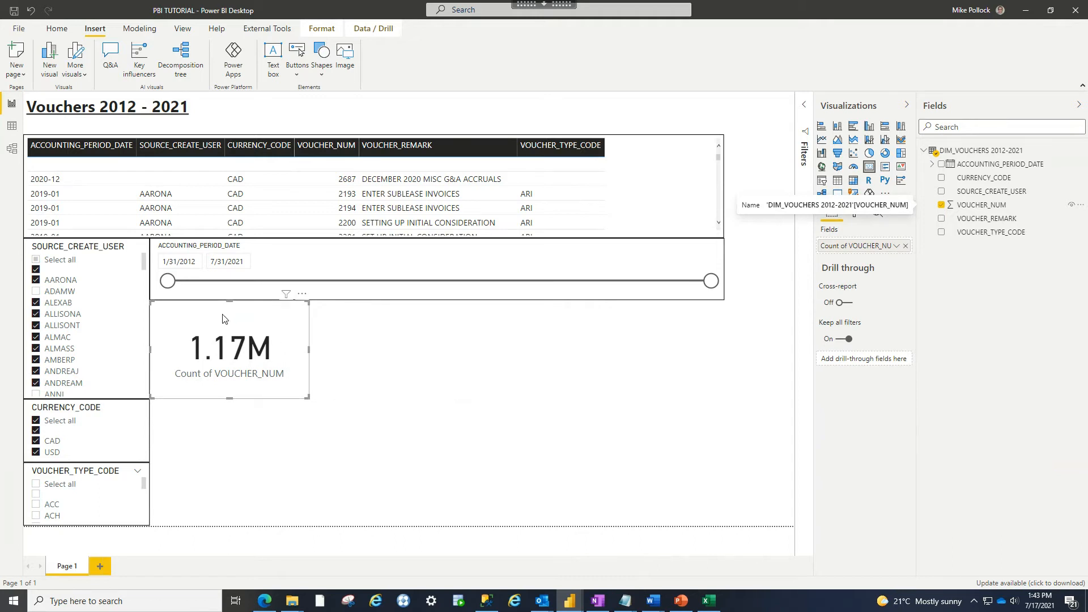
left_click(242, 429)
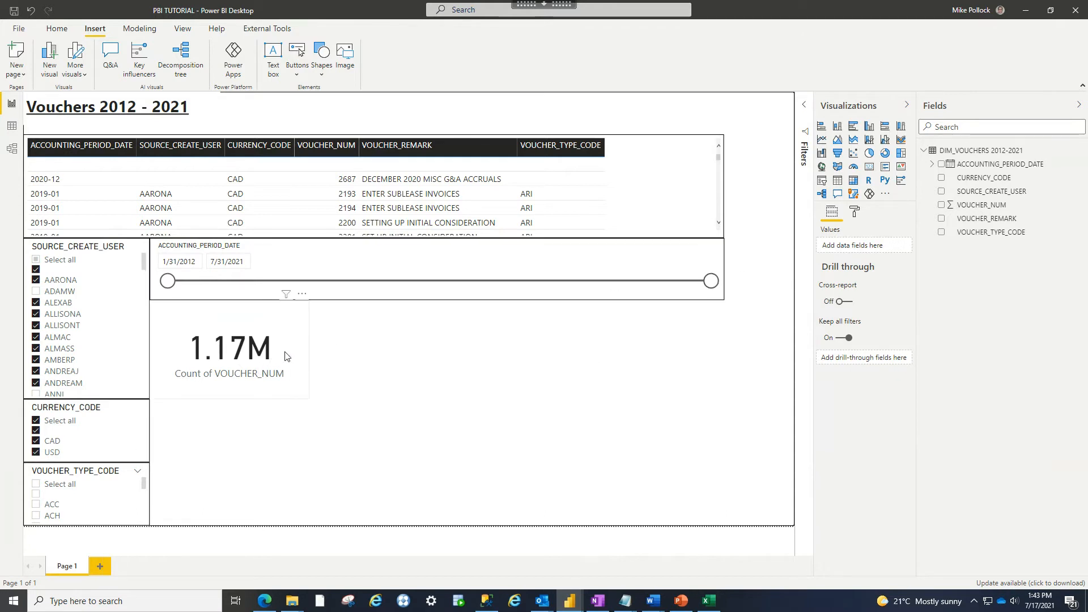
- Turn on a border for the 1.17M card, then bring the VOUCHER COUNTER report forward
left_click(260, 368)
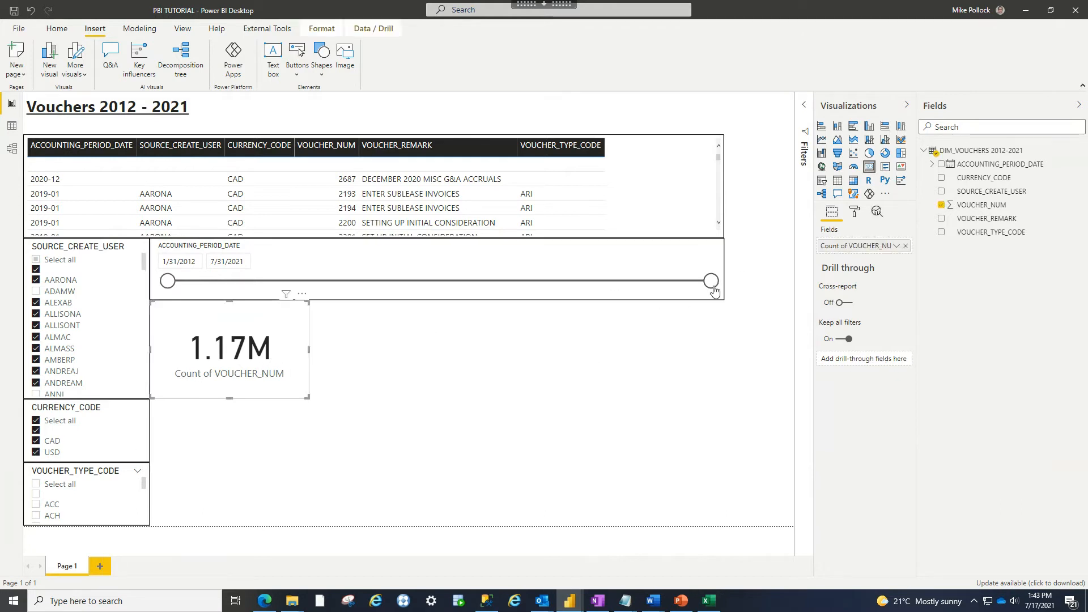
left_click(854, 212)
left_click(886, 399)
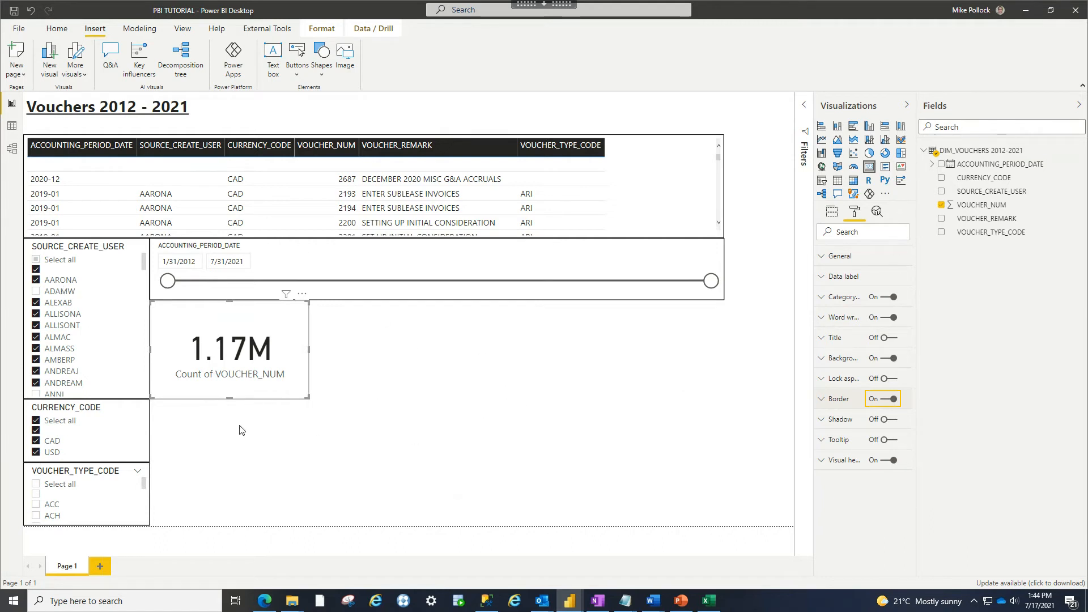
left_click(325, 439)
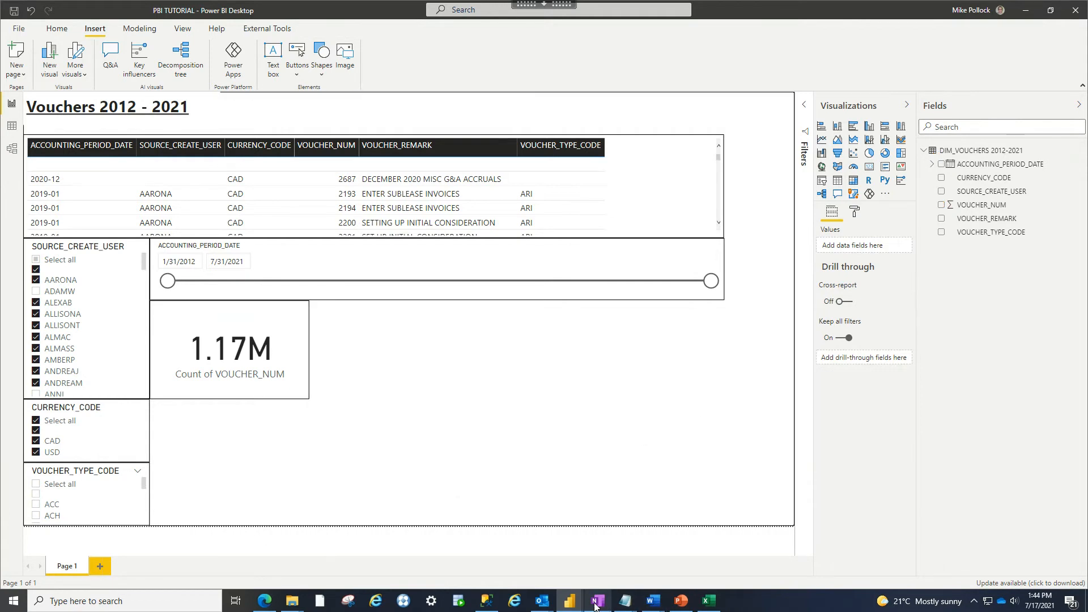
mouse_move(570, 601)
left_click(631, 548)
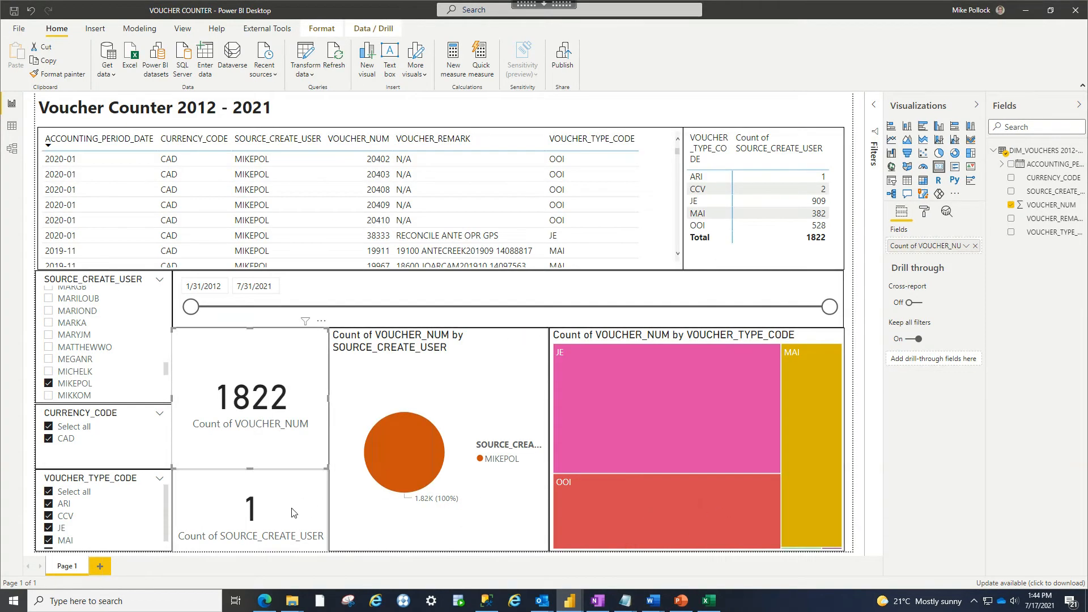
- Reselect all users in the SOURCE_CREATE_USER slicer so the cards read 1.17M and 156
left_click_drag(165, 369, 146, 269)
left_click(48, 293)
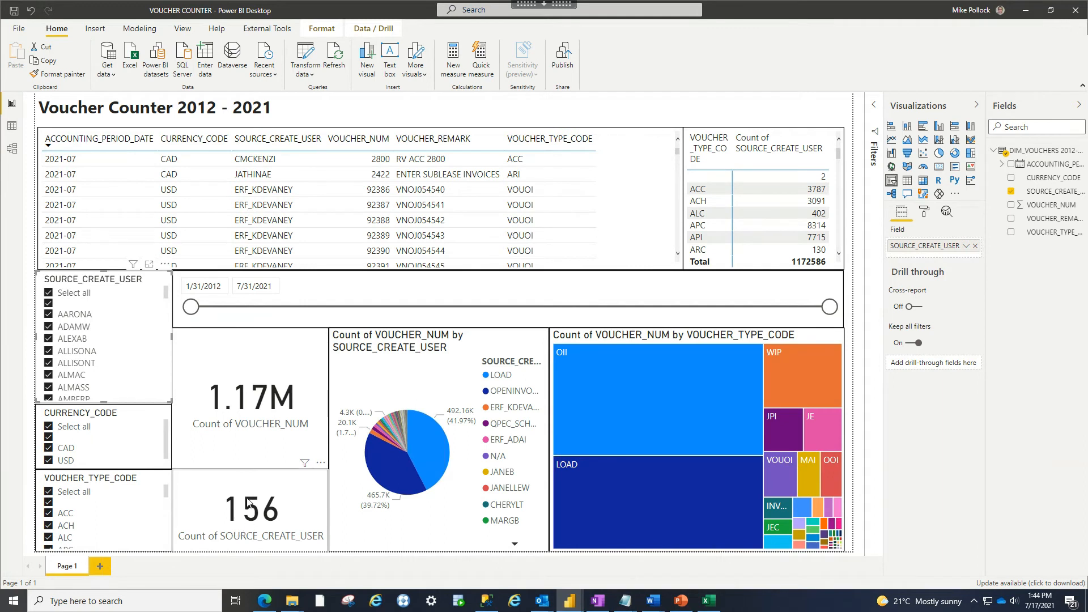
left_click(194, 509)
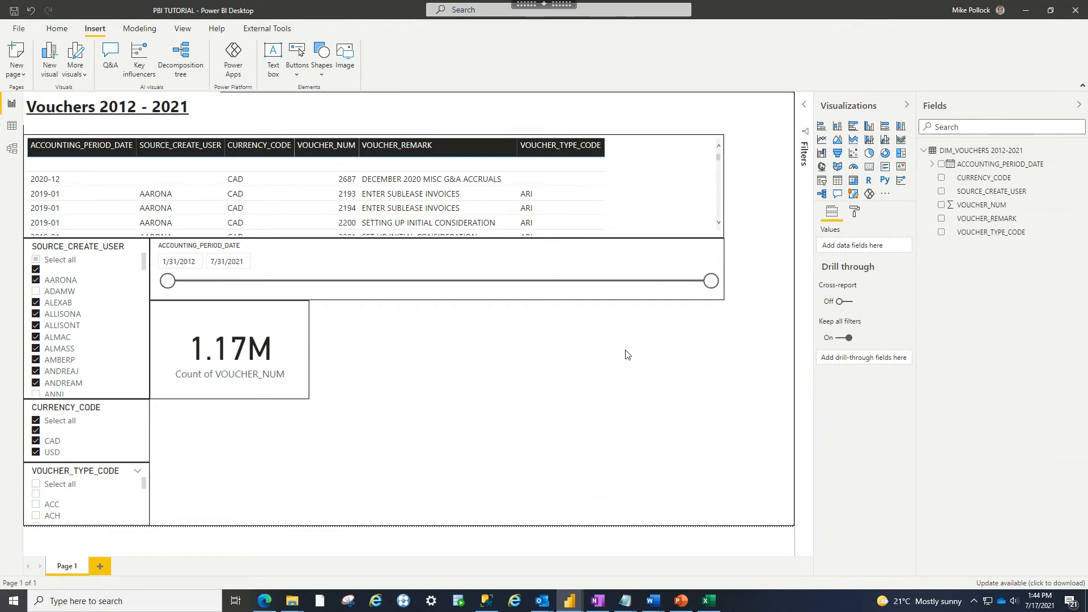
- Add a second card with SOURCE_CREATE_USER, changing its aggregation from First to Count (1.17M)
left_click(869, 167)
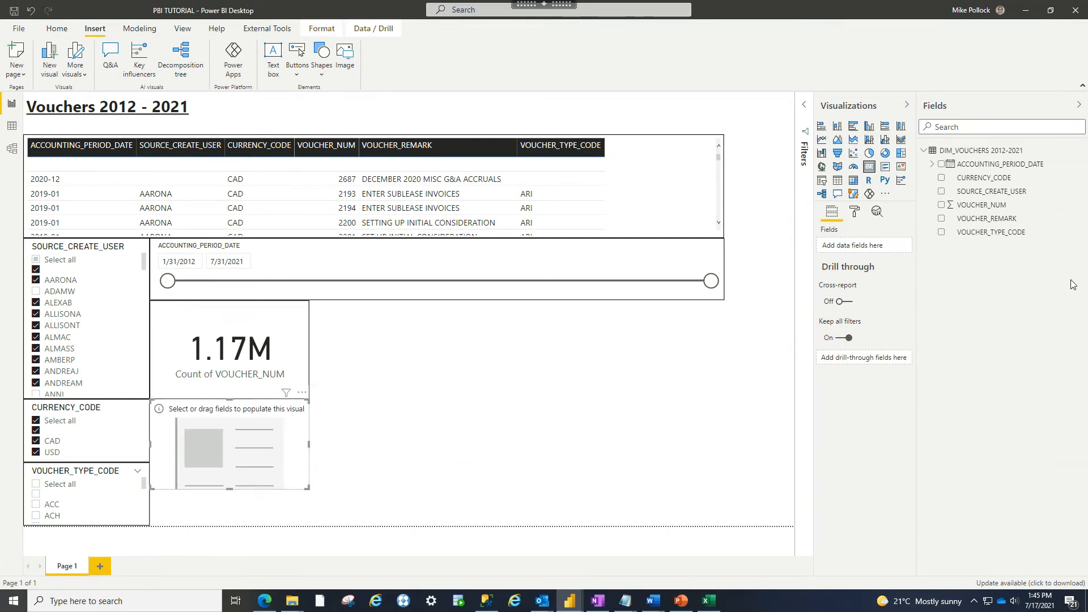
left_click(941, 192)
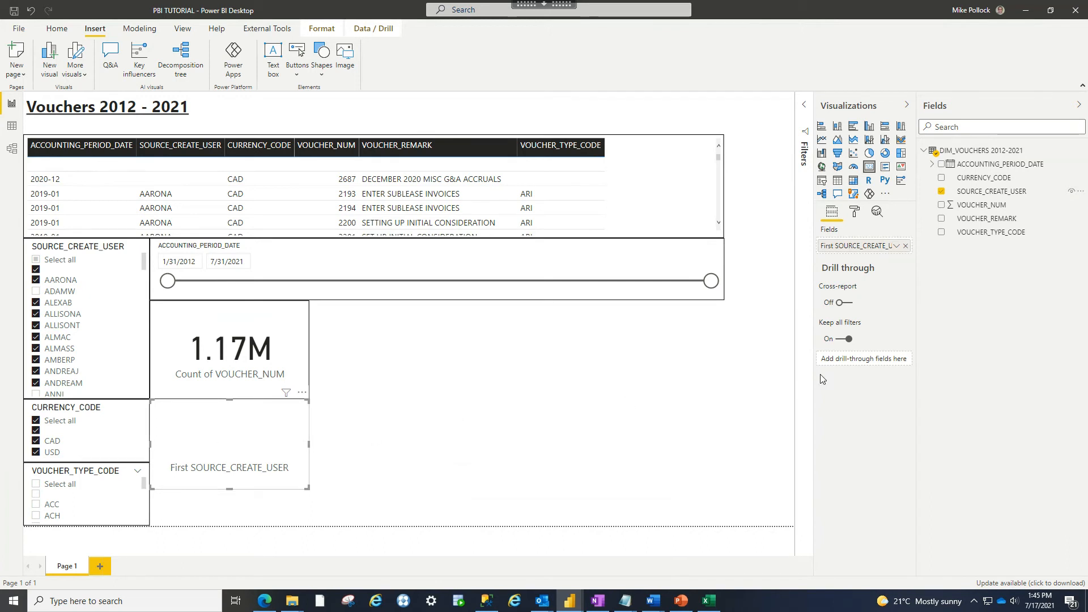
left_click(896, 246)
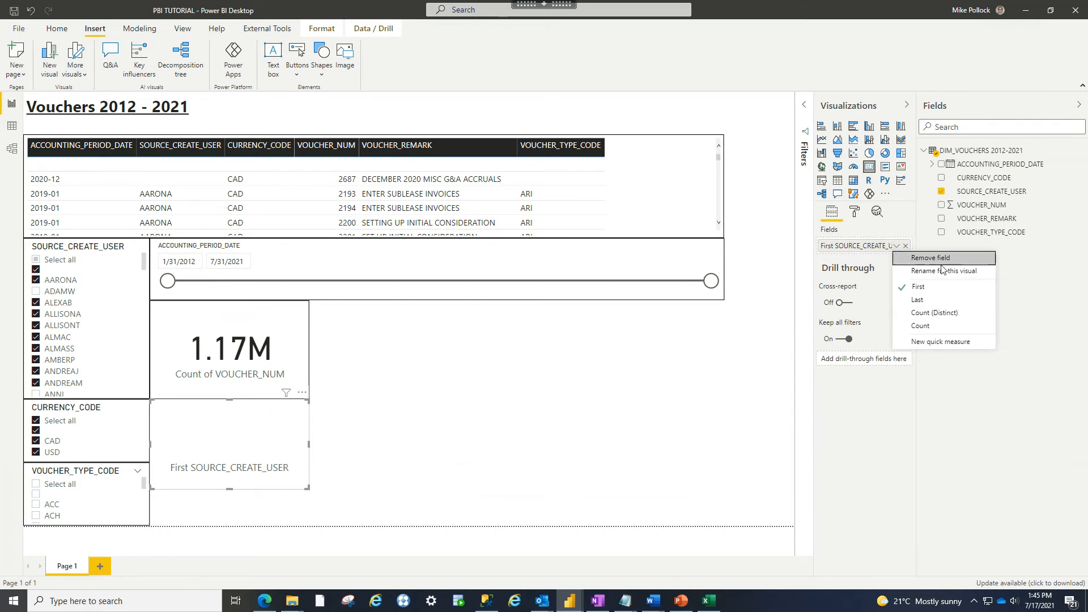
left_click(920, 327)
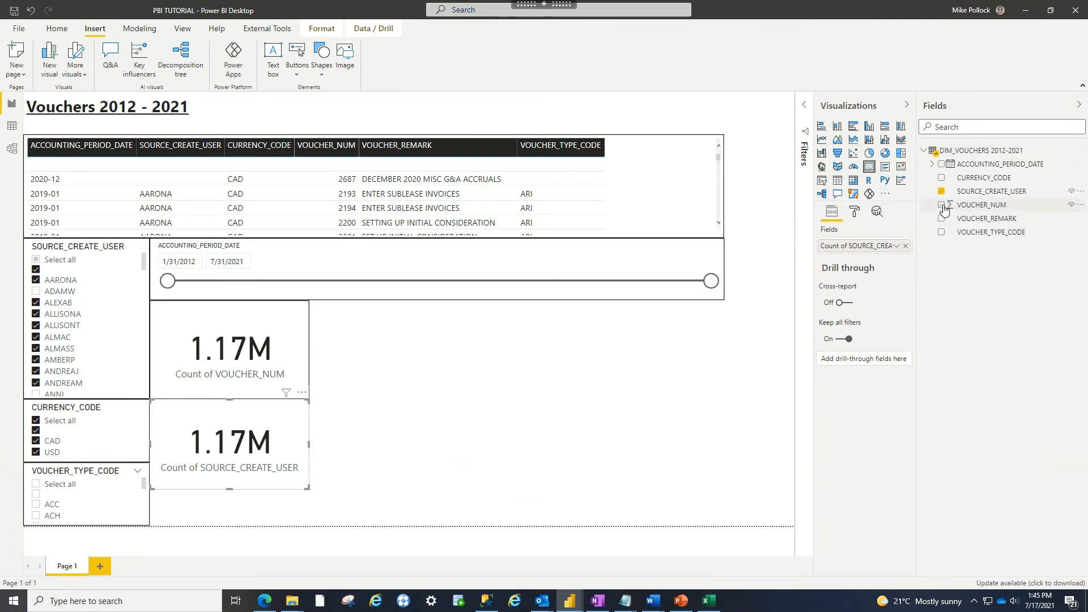
left_click(896, 247)
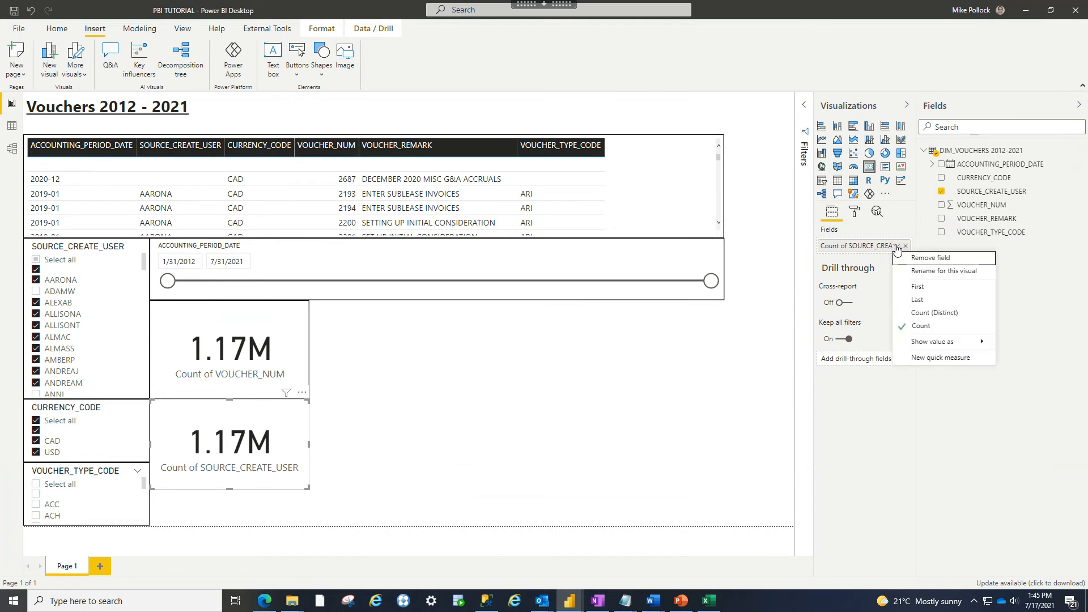
- Switch the user card to Count (Distinct), showing 154, and turn its border on
left_click(943, 314)
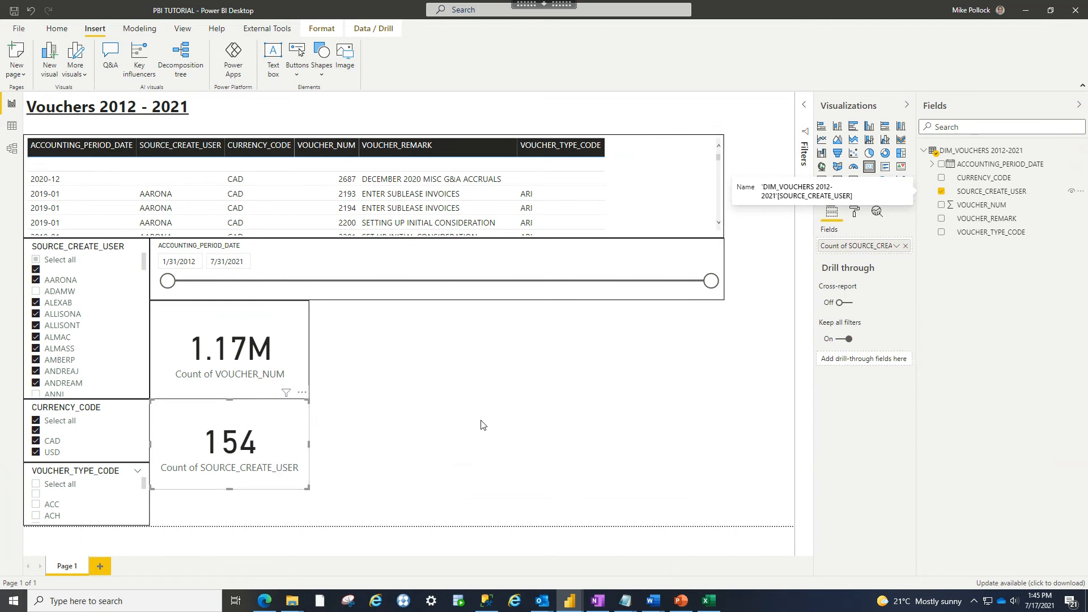
left_click(506, 442)
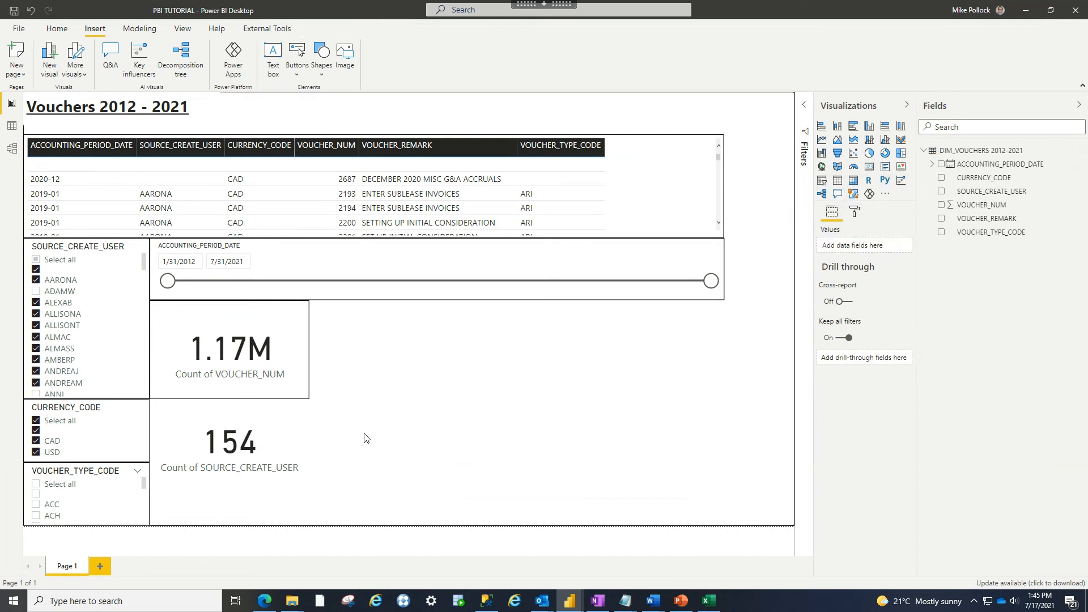
left_click(300, 434)
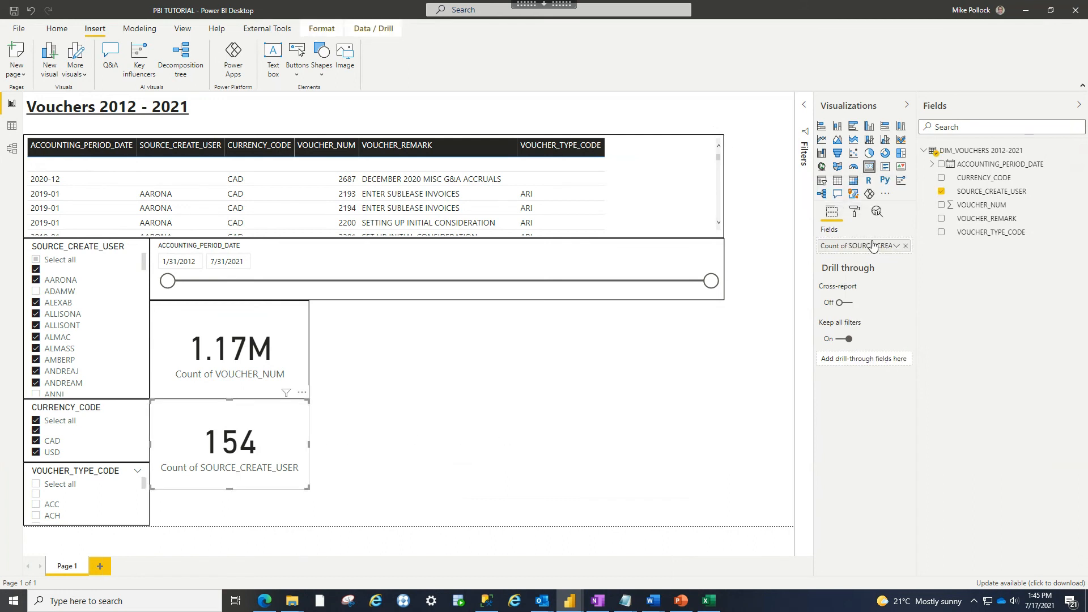
left_click(853, 213)
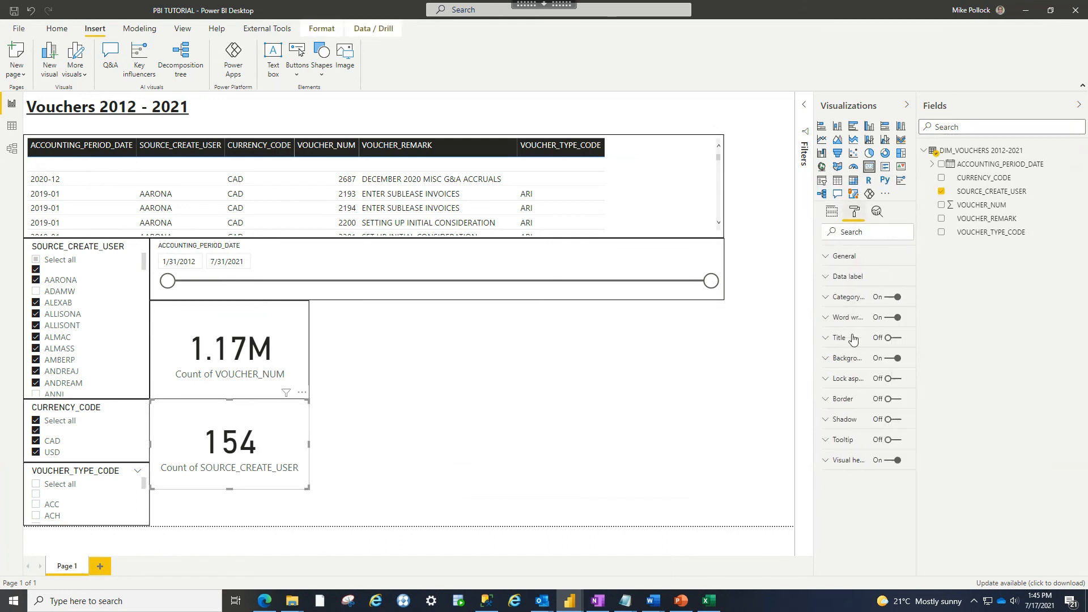
left_click(888, 401)
left_click(258, 506)
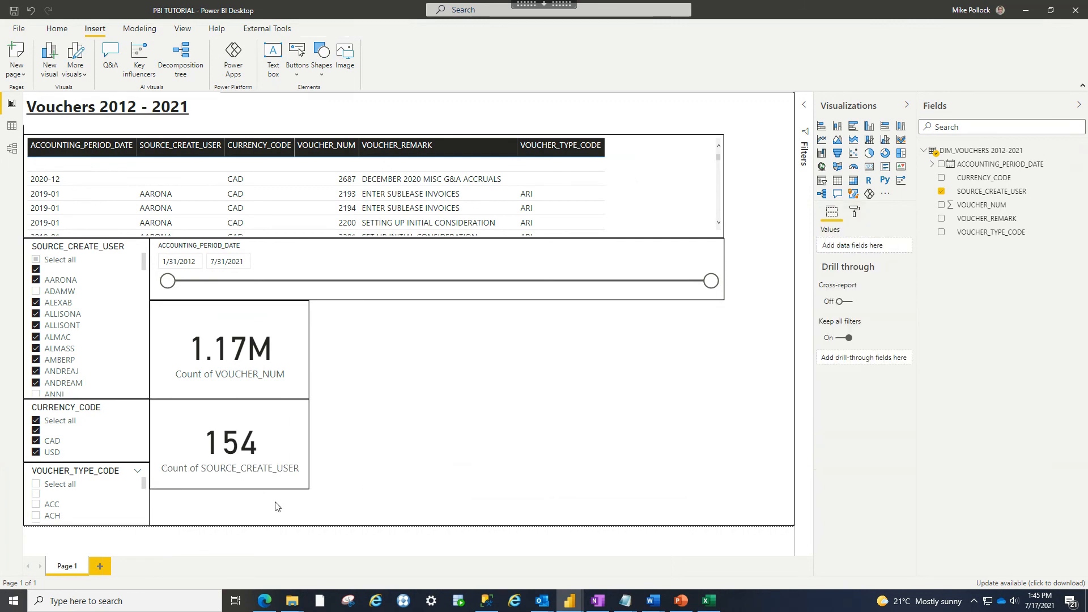